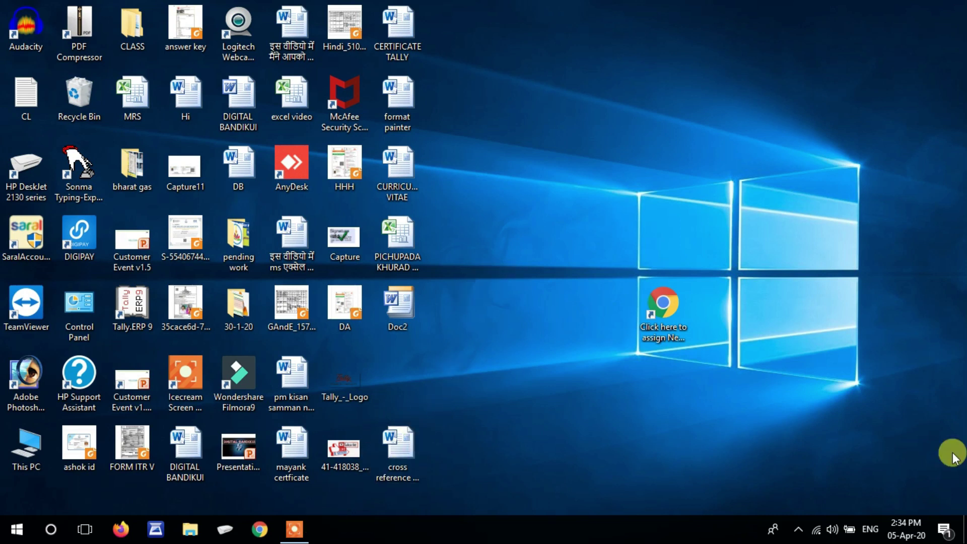
# Step: Launch Microsoft Word from the Run box using WINWORD
pyautogui.press('super+r')
pyautogui.press('Return')
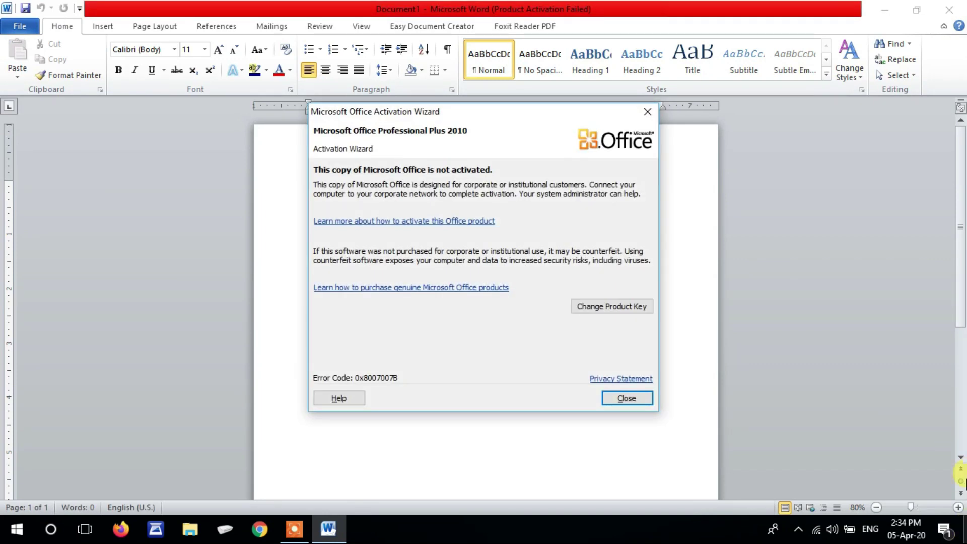
# Step: Dismiss the Office Activation Wizard and bring up Word's Insert ribbon
pyautogui.click(626, 398)
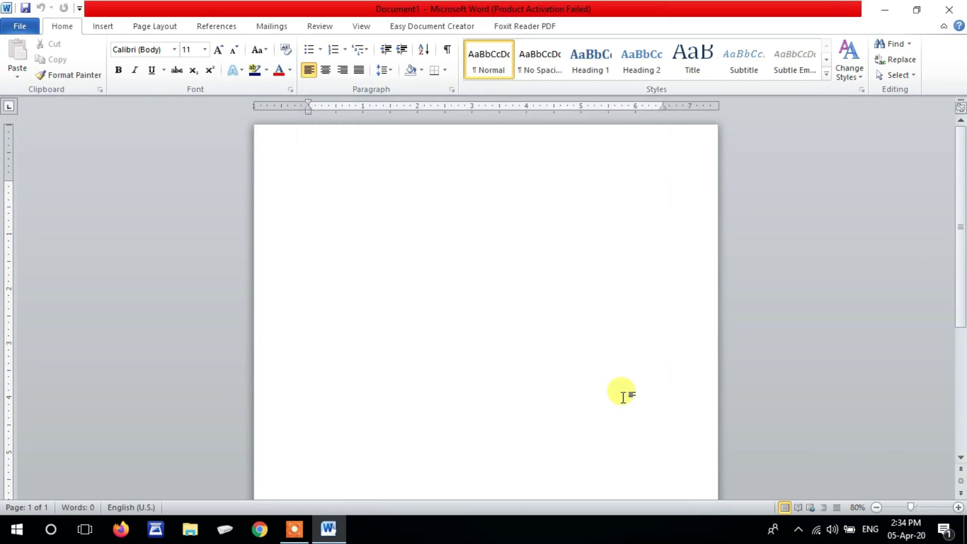
pyautogui.click(104, 27)
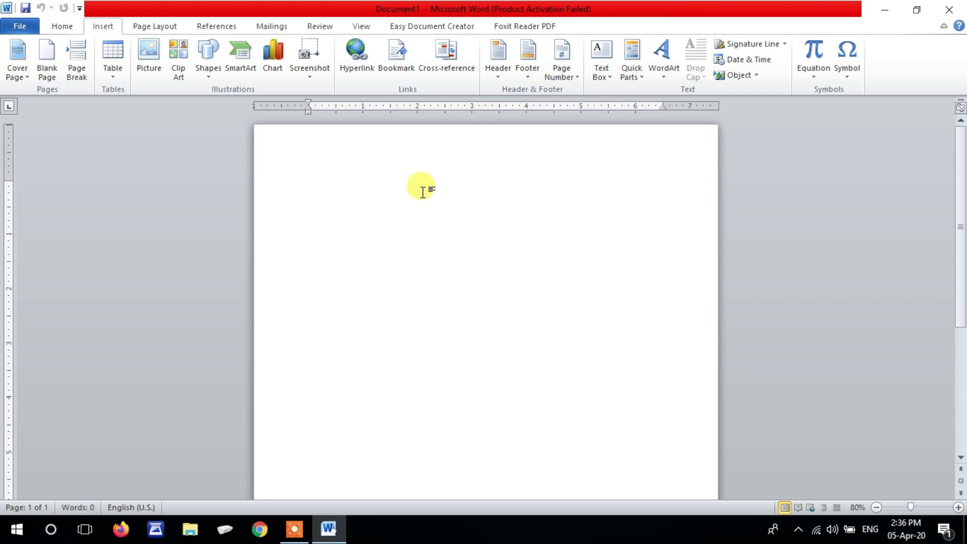
# Step: Apply the built-in Alphabet header design to the page header
pyautogui.doubleClick(419, 155)
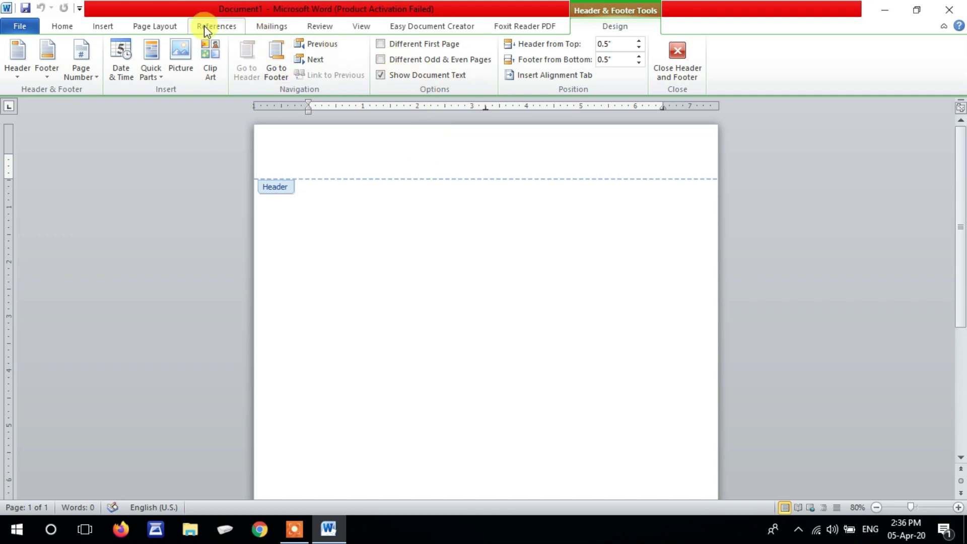
pyautogui.click(102, 26)
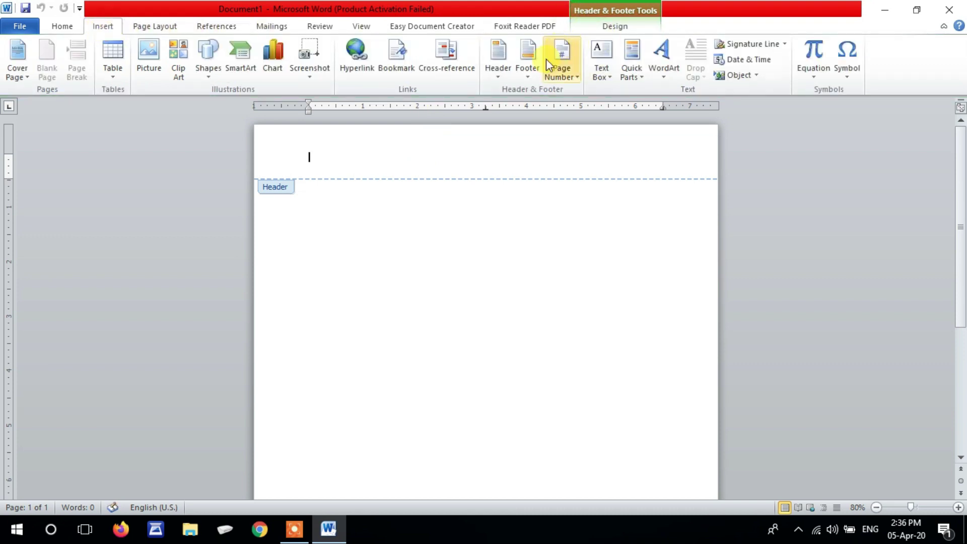
pyautogui.click(498, 60)
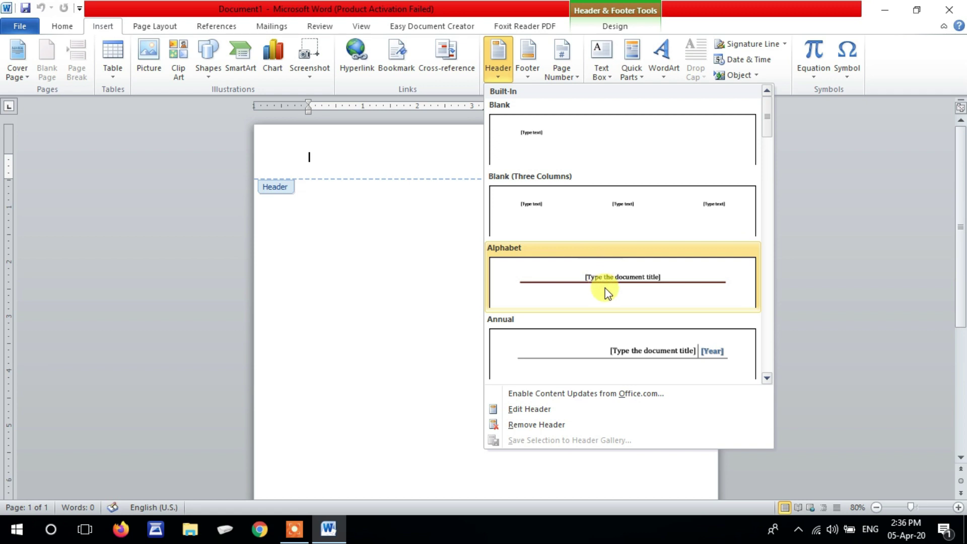
pyautogui.scroll(-3, 614, 308)
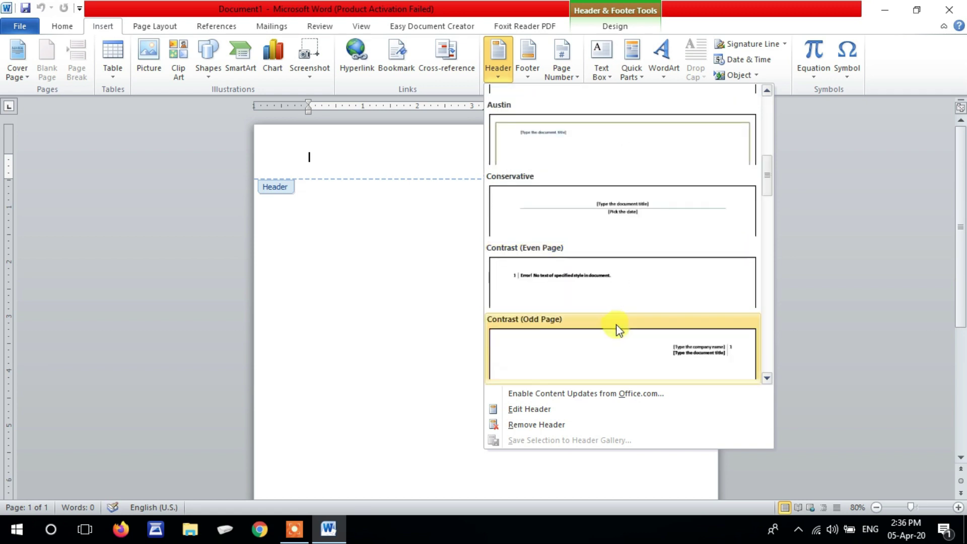
pyautogui.scroll(3, 627, 312)
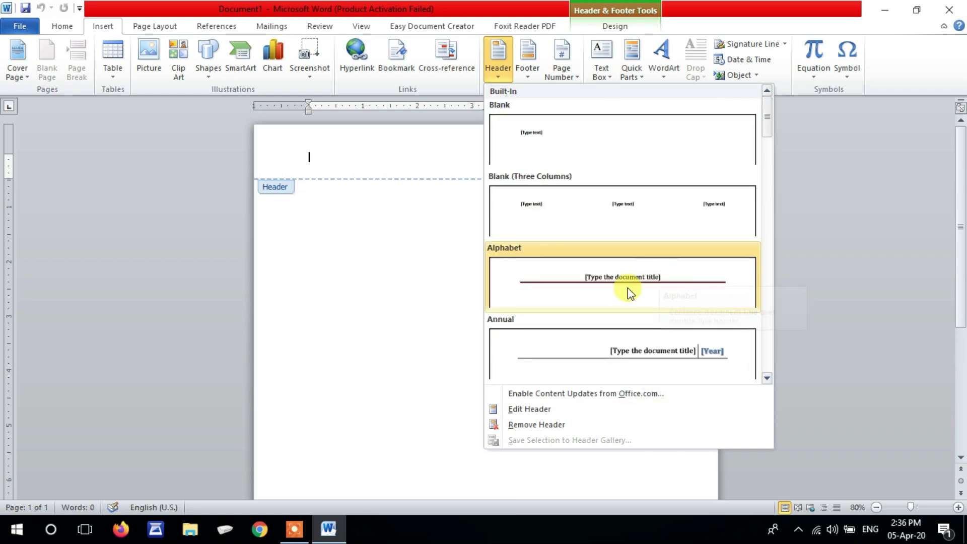
pyautogui.click(605, 280)
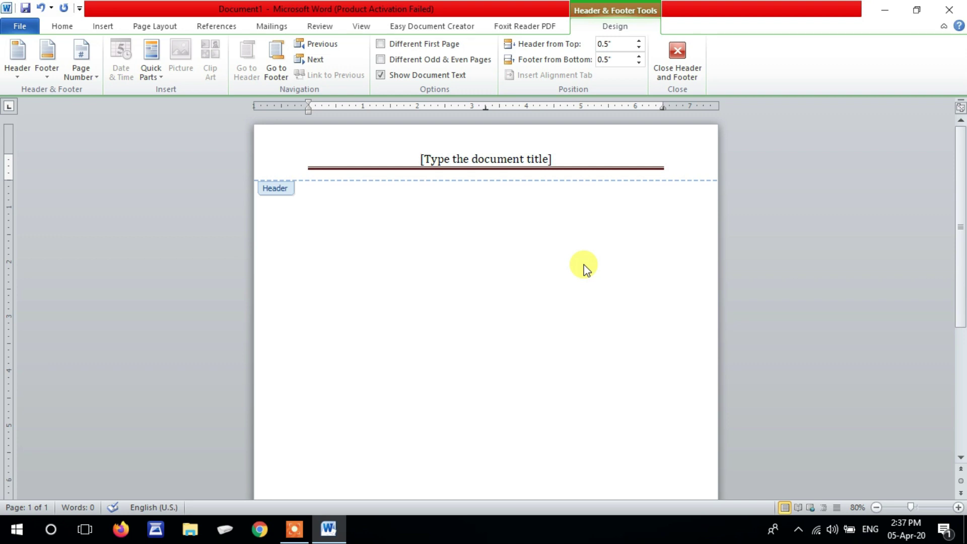
# Step: Title the header MICROSOFT OFFICE WORD and return to the document body
pyautogui.write('MICROSOFT OFFICE WORD')
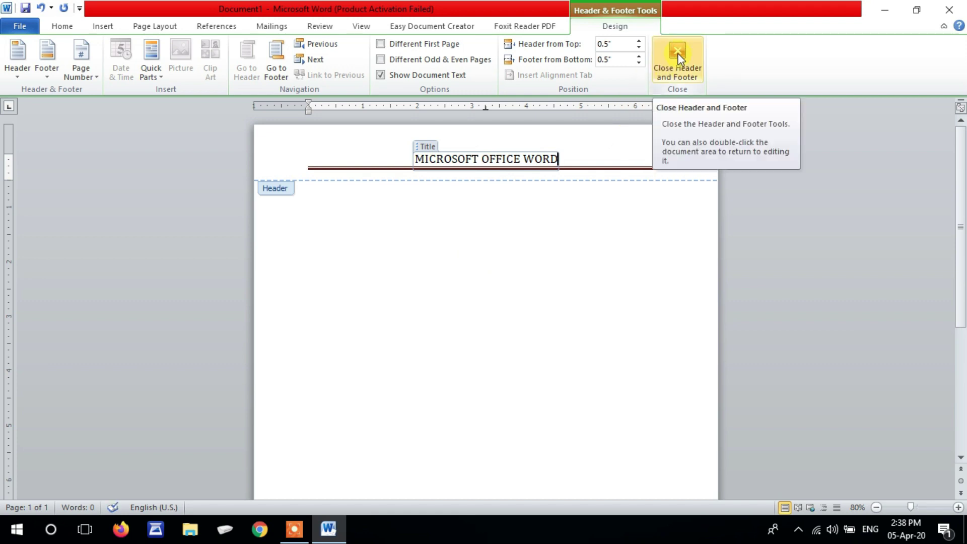
pyautogui.doubleClick(494, 391)
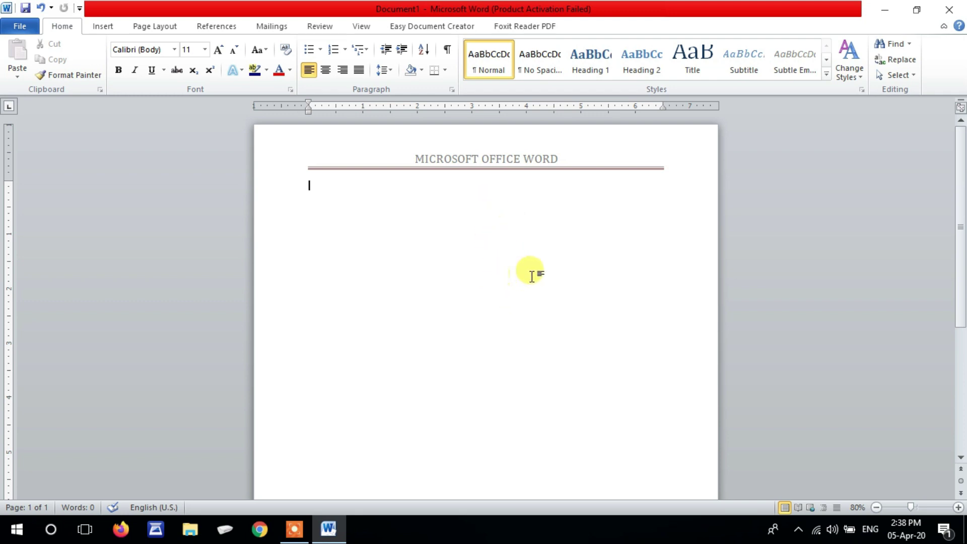
# Step: Add page breaks with Ctrl+Enter until Document1 runs to six blank pages
pyautogui.scroll(-5, 531, 276)
pyautogui.scroll(-4, 536, 304)
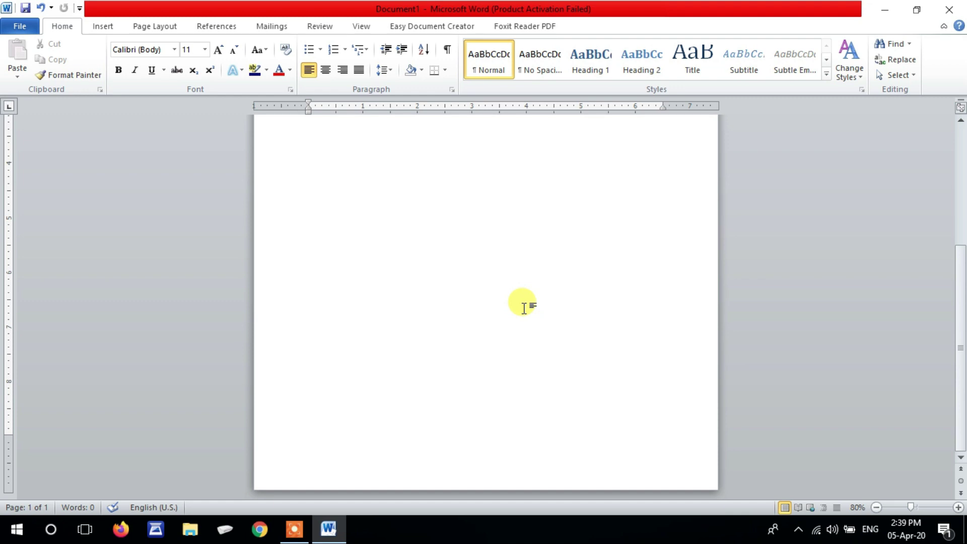
pyautogui.scroll(-2, 523, 306)
pyautogui.scroll(-4, 504, 307)
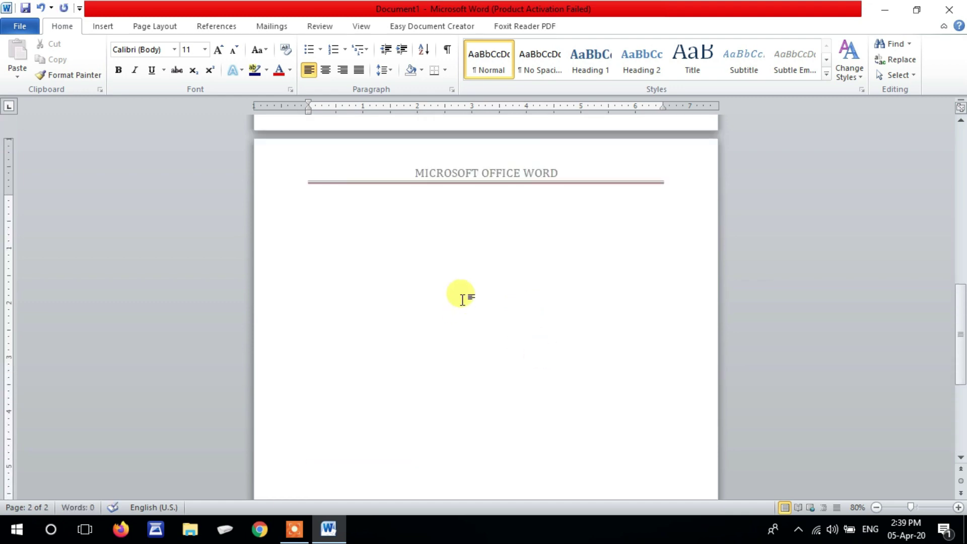
pyautogui.scroll(3, 461, 297)
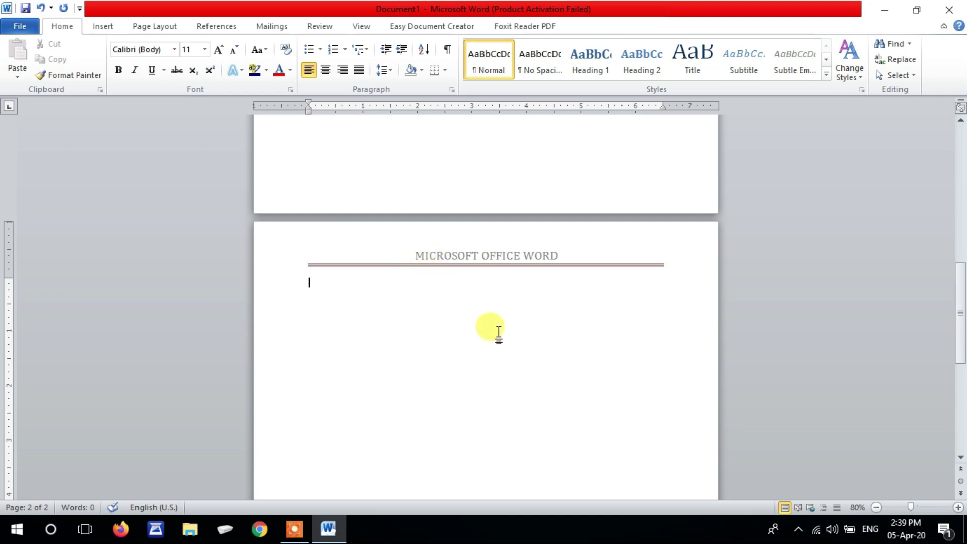
pyautogui.scroll(-5, 499, 330)
pyautogui.scroll(-1, 492, 323)
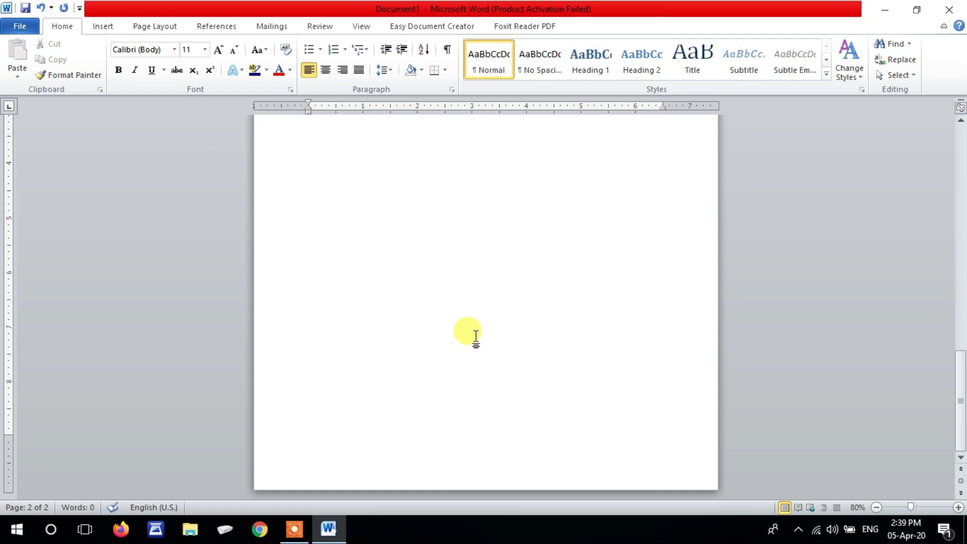
pyautogui.hotkey('ctrl', 'Return')
pyautogui.scroll(-7, 518, 384)
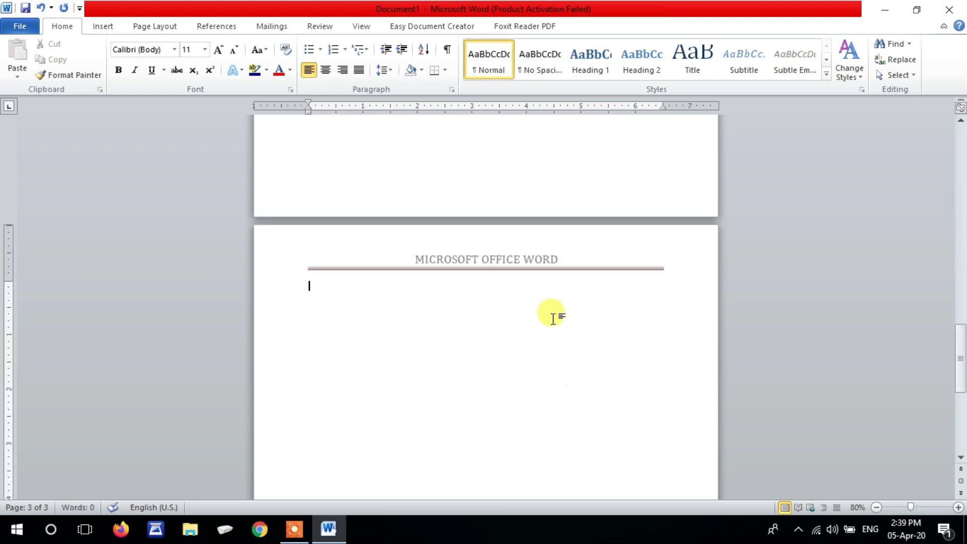
pyautogui.scroll(-8, 552, 319)
pyautogui.scroll(-3, 566, 357)
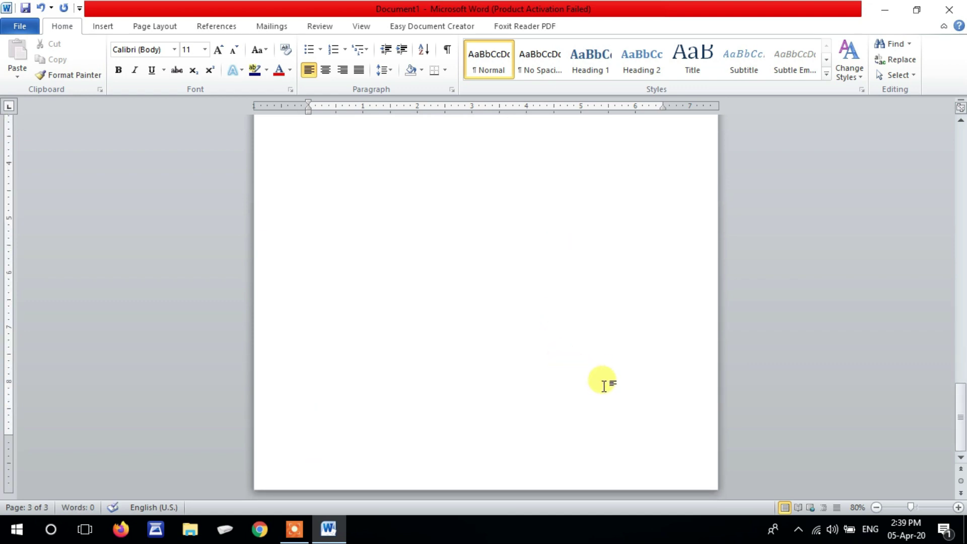
pyautogui.hotkey('ctrl', 'Return')
pyautogui.hotkey('ctrl', 'Return')
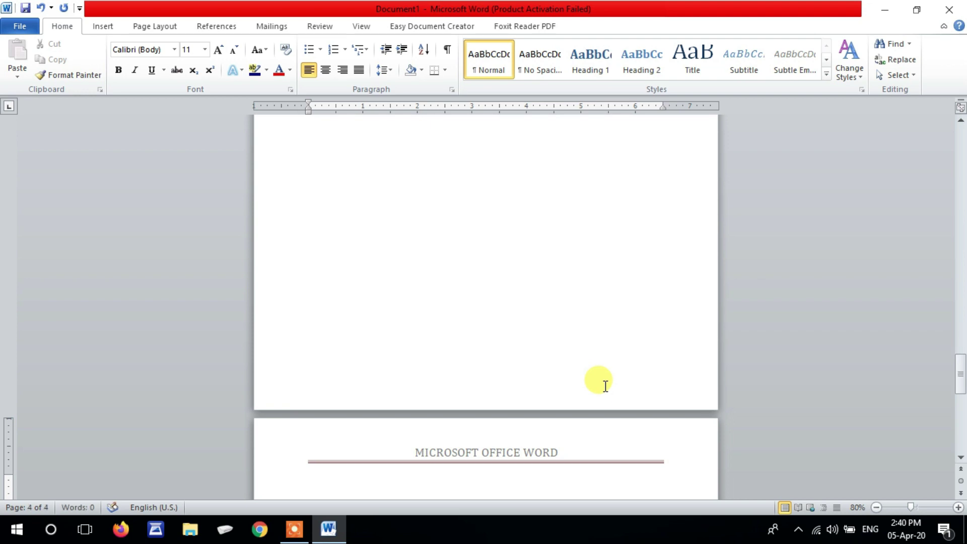
pyautogui.hotkey('ctrl', 'Return')
pyautogui.scroll(-7, 639, 393)
pyautogui.scroll(-5, 520, 374)
pyautogui.scroll(-1, 553, 358)
pyautogui.scroll(1, 551, 376)
pyautogui.scroll(5, 554, 332)
pyautogui.scroll(6, 543, 266)
pyautogui.scroll(3, 539, 232)
pyautogui.scroll(6, 554, 219)
pyautogui.scroll(5, 599, 232)
pyautogui.scroll(10, 622, 217)
pyautogui.scroll(5, 616, 201)
pyautogui.scroll(5, 609, 197)
pyautogui.scroll(15, 579, 247)
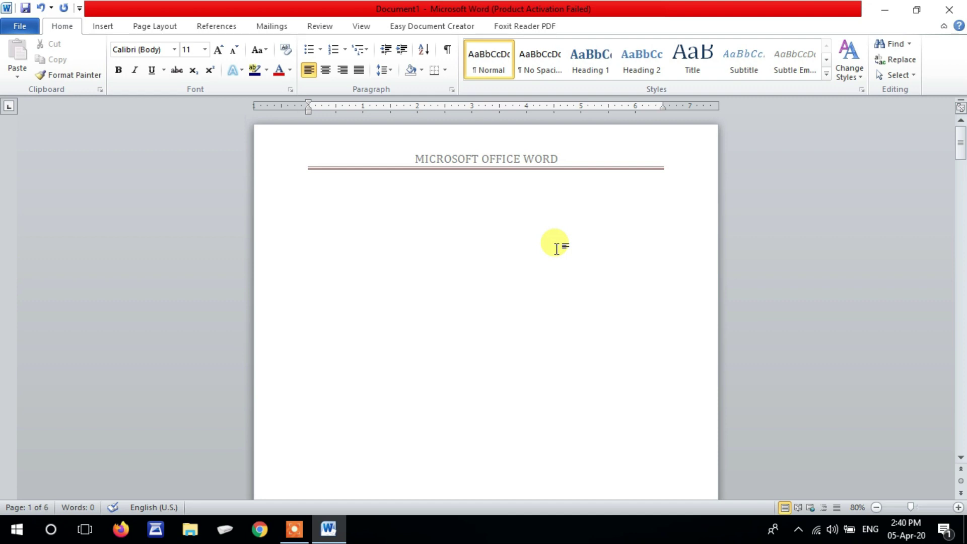
pyautogui.scroll(-5, 611, 276)
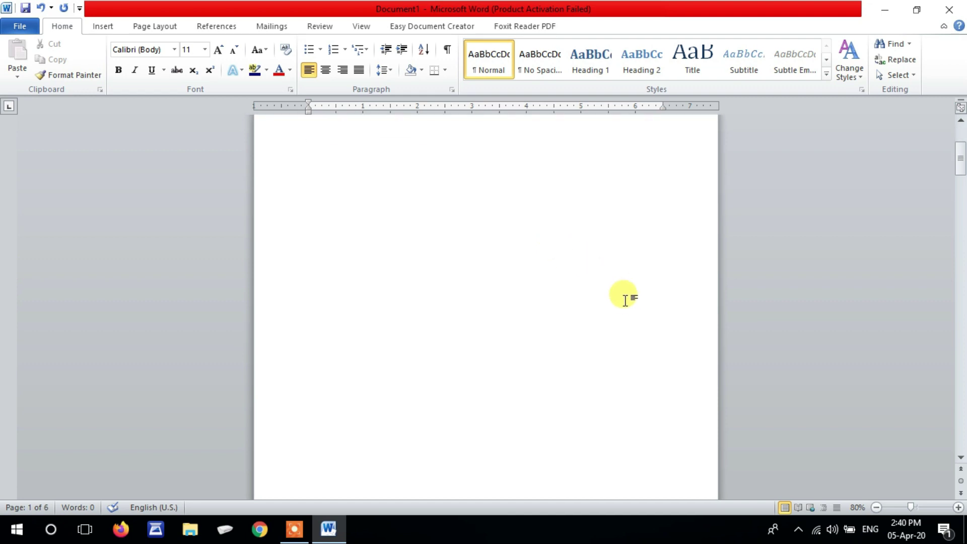
pyautogui.scroll(-5, 624, 298)
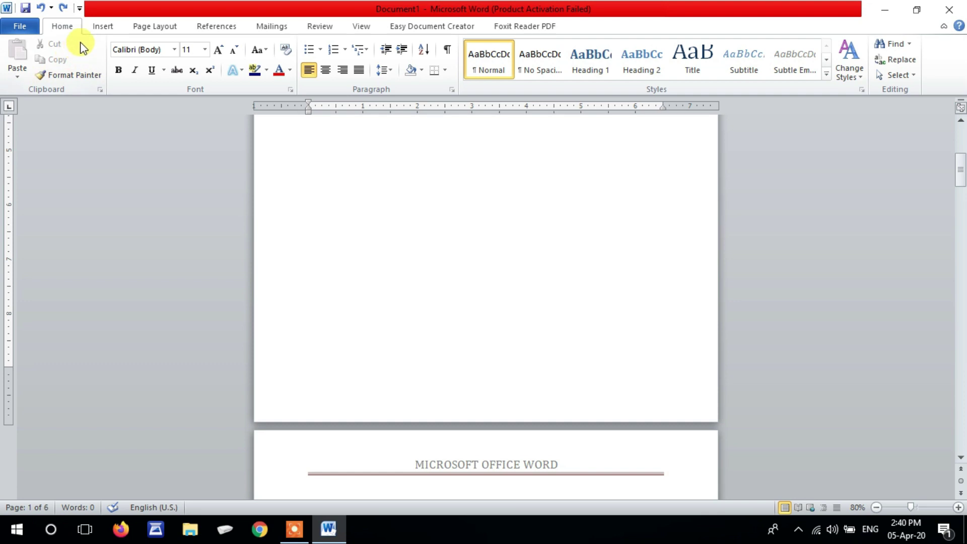
# Step: Add the built-in Alphabet footer with its [Type text] placeholder and page number
pyautogui.click(101, 26)
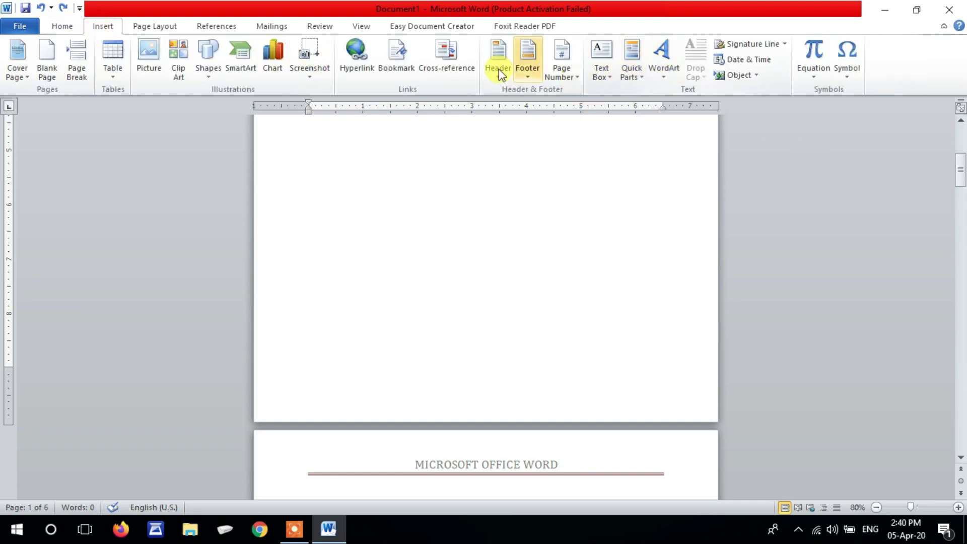
pyautogui.click(525, 71)
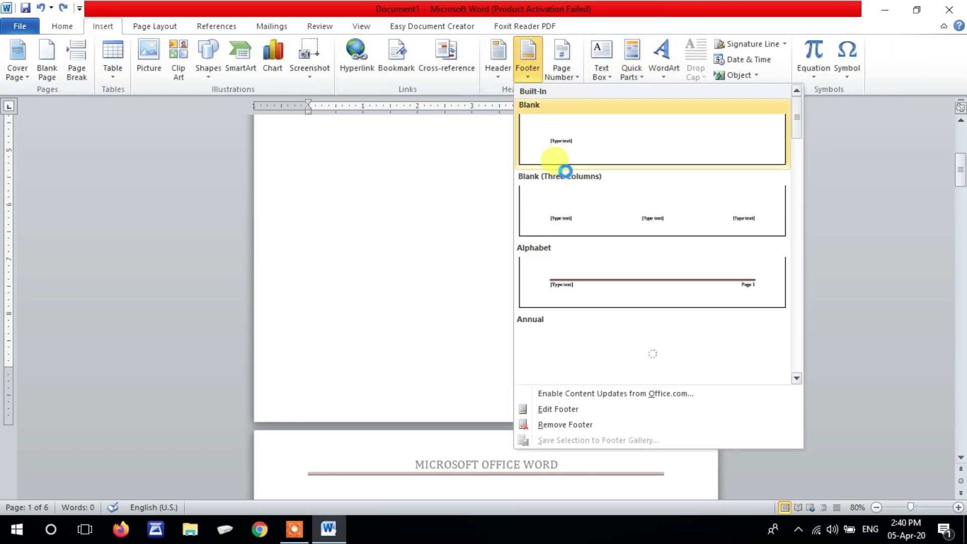
pyautogui.scroll(-5, 654, 297)
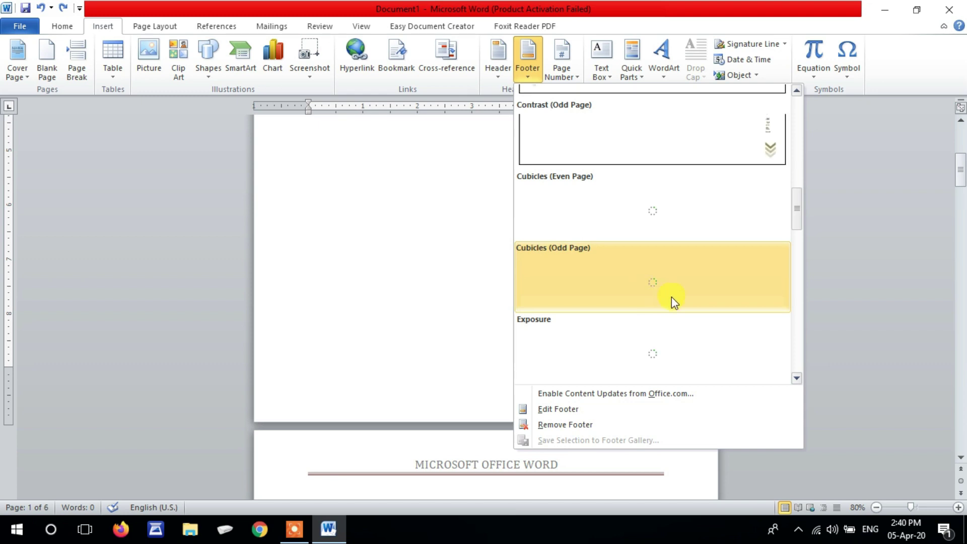
pyautogui.scroll(5, 672, 296)
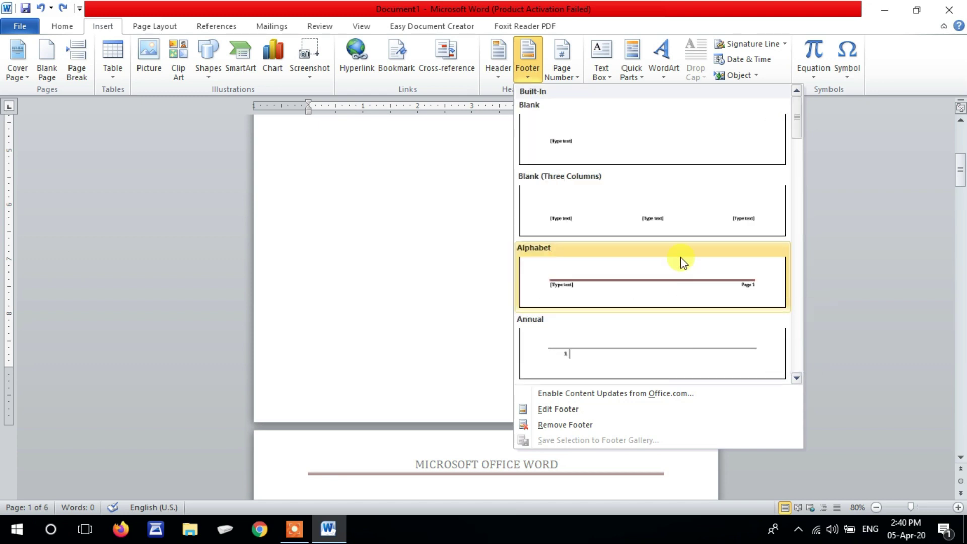
pyautogui.click(667, 284)
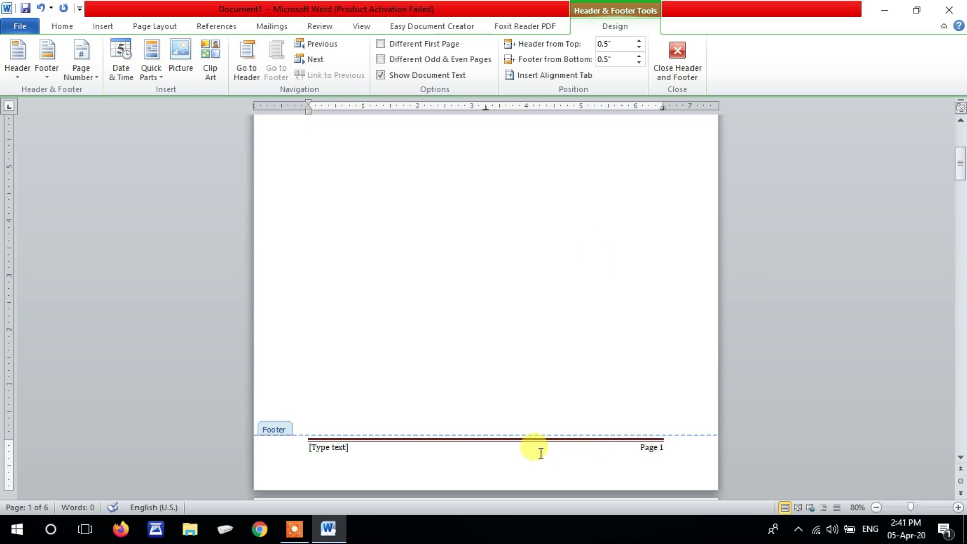
# Step: Replace the footer's [Type text] placeholder with DIGTAL PAHAL beside Page 1
pyautogui.click(322, 448)
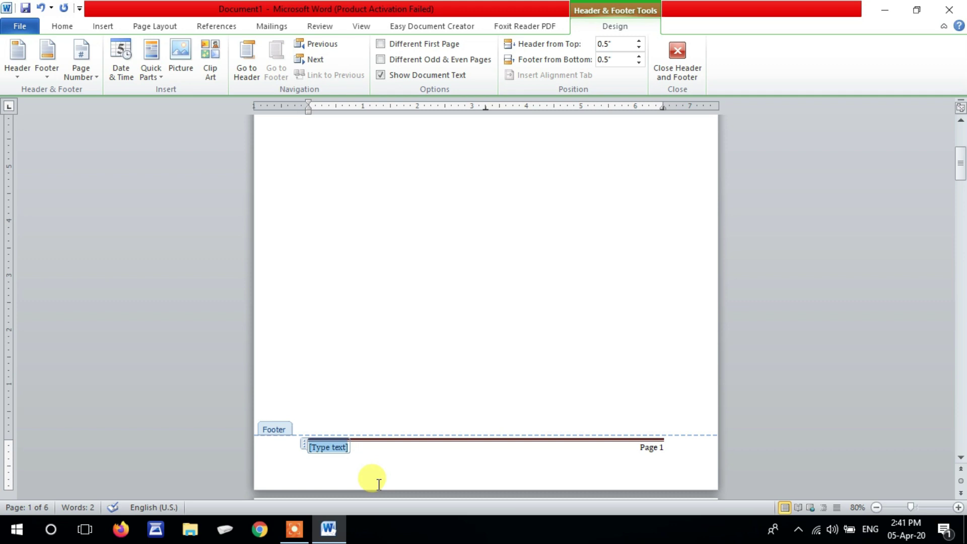
pyautogui.write('DIGTAL PAHAL')
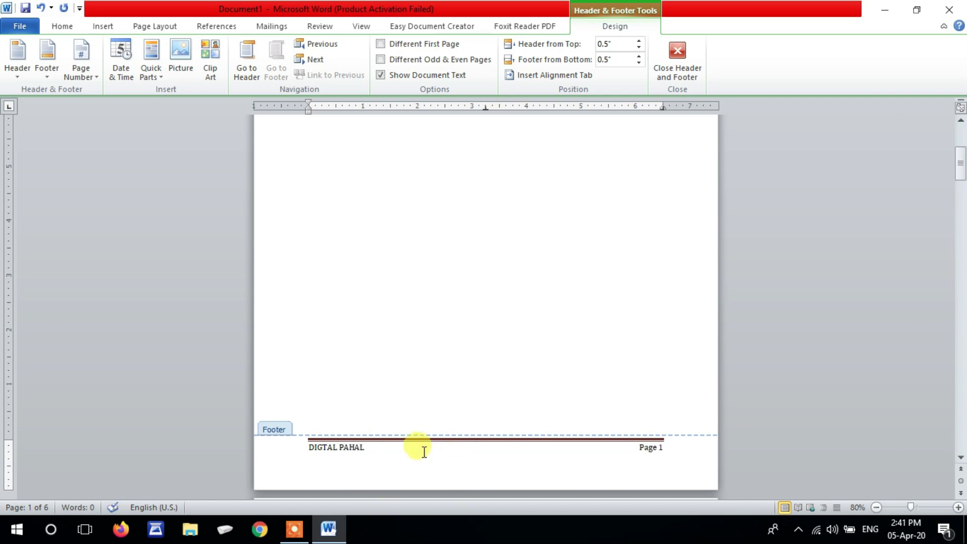
pyautogui.press('BackSpace')
pyautogui.write('L')
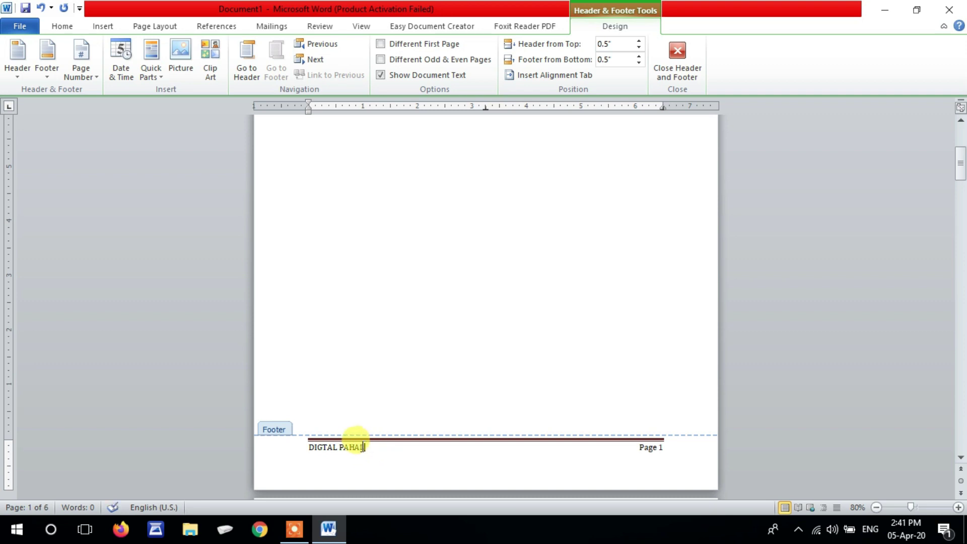
pyautogui.click(306, 447)
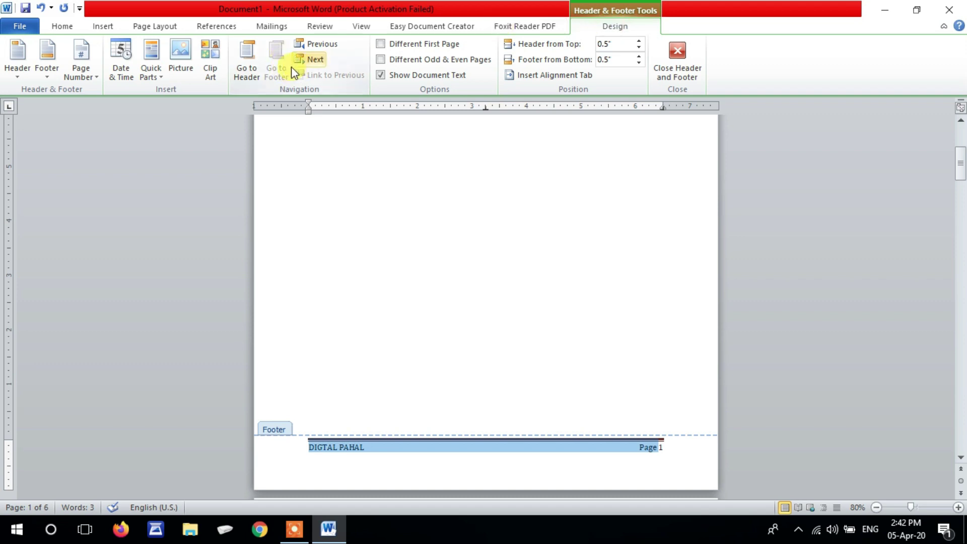
pyautogui.click(180, 72)
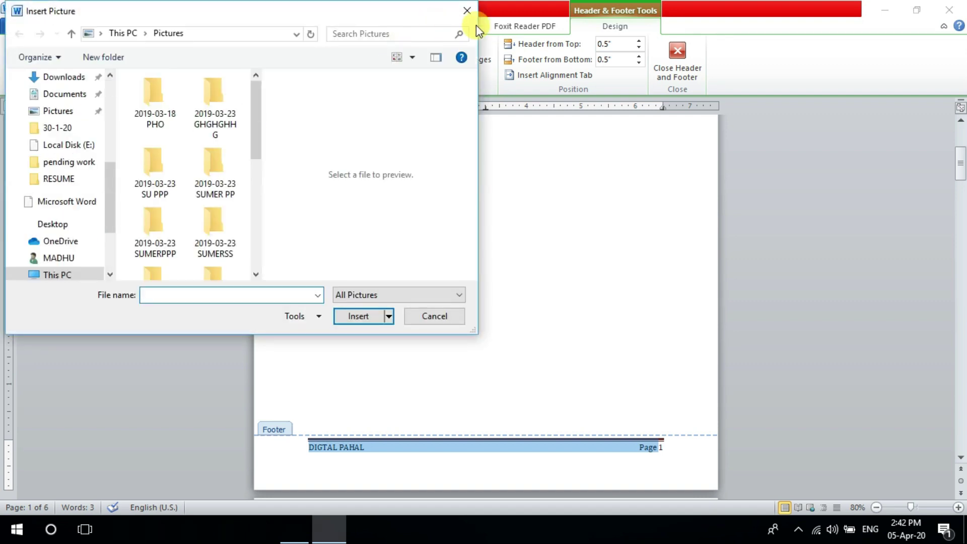
pyautogui.click(467, 10)
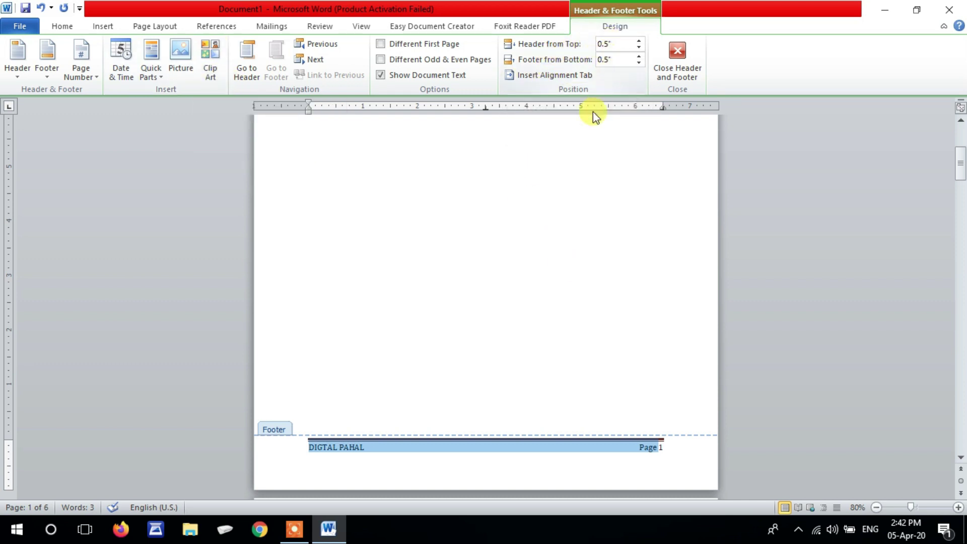
pyautogui.scroll(3, 577, 160)
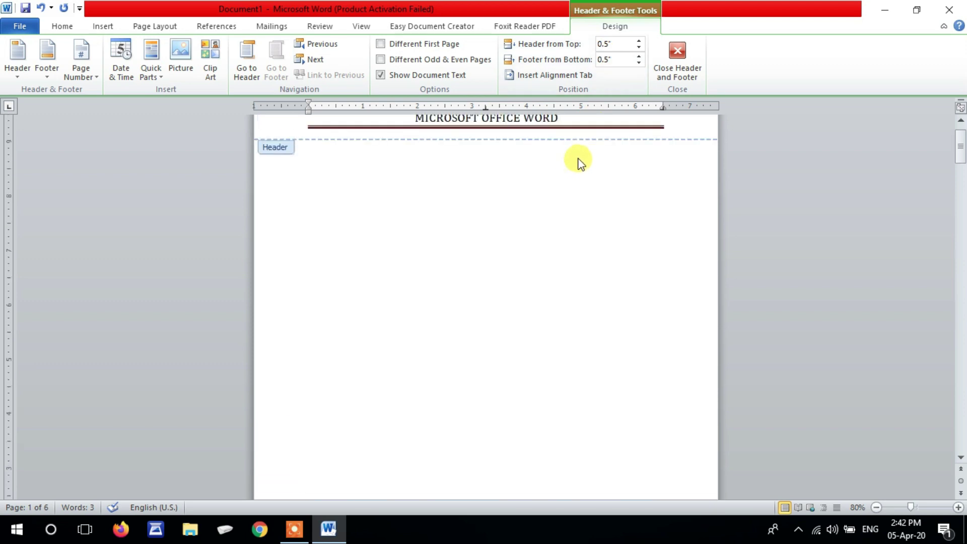
pyautogui.scroll(2, 575, 155)
pyautogui.tripleClick(551, 156)
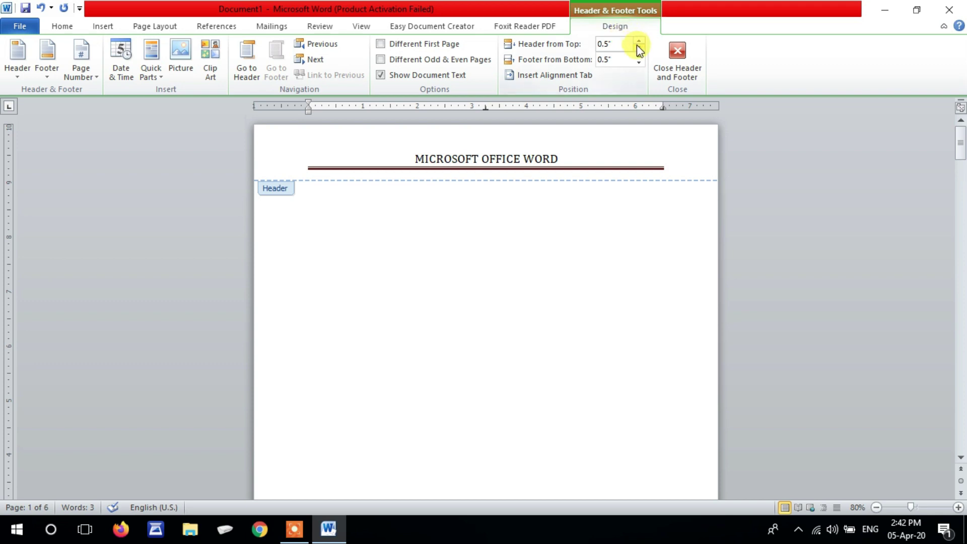
pyautogui.press('Down')
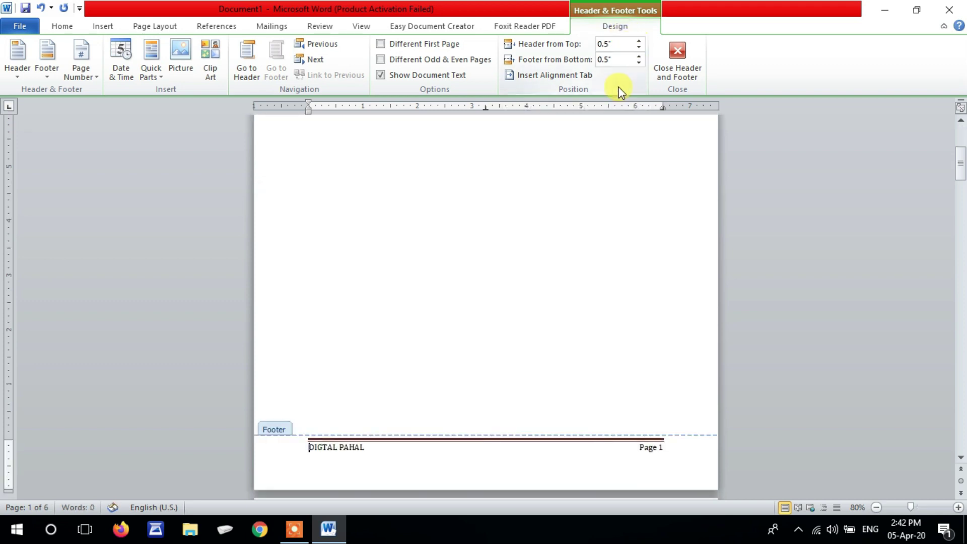
pyautogui.scroll(-1, 534, 310)
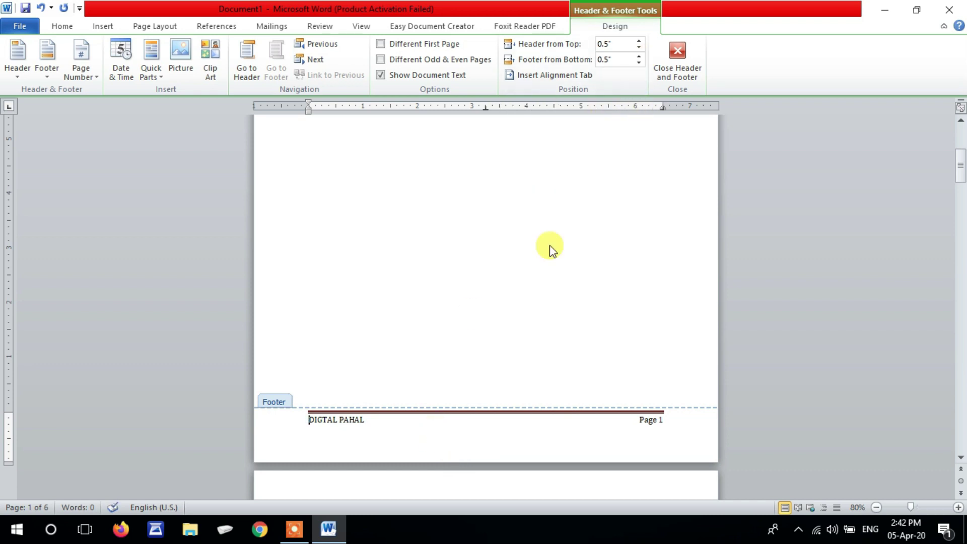
# Step: Close header editing and check that pages 1–6 carry the numbered DIGTAL PAHAL footer
pyautogui.click(682, 50)
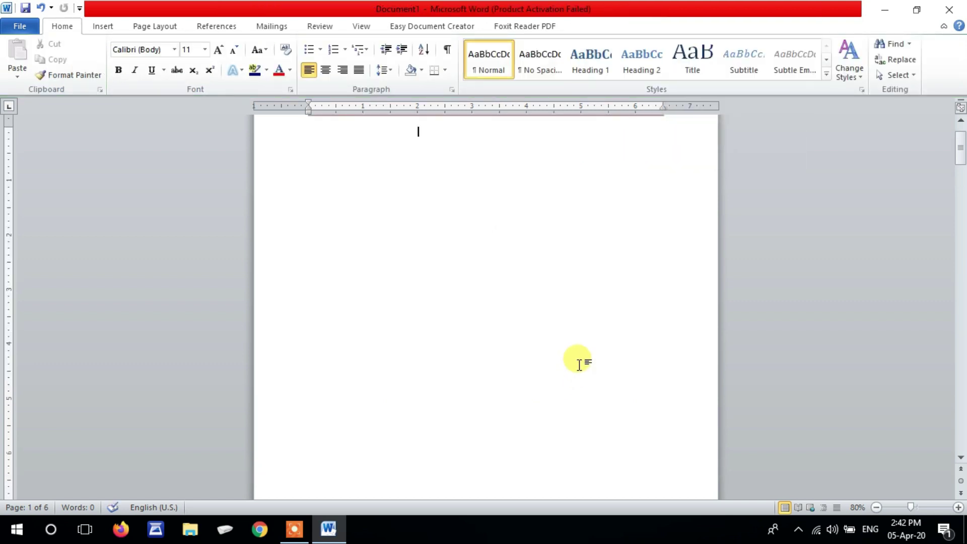
pyautogui.scroll(-5, 583, 372)
pyautogui.scroll(-5, 580, 383)
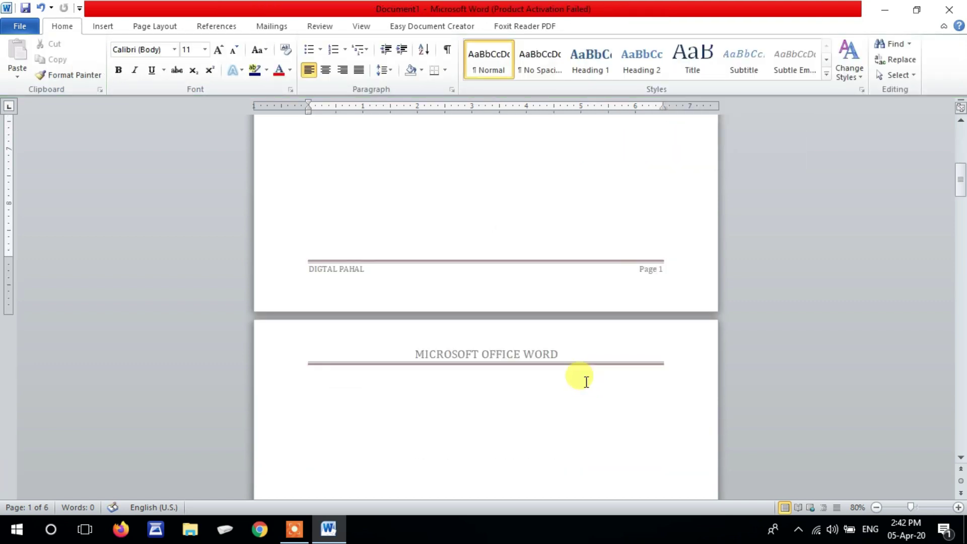
pyautogui.scroll(-6, 520, 344)
pyautogui.scroll(-2, 524, 349)
pyautogui.scroll(-3, 524, 371)
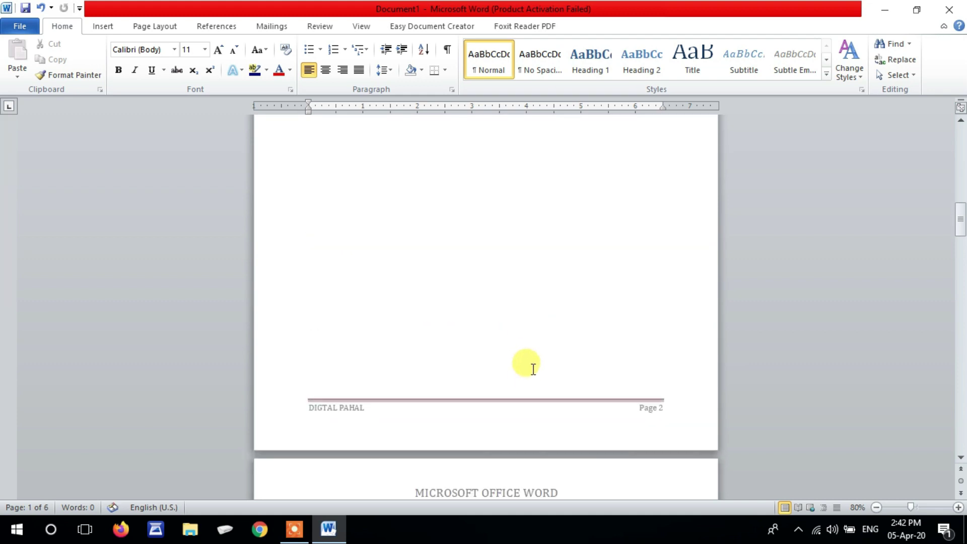
pyautogui.scroll(-3, 531, 367)
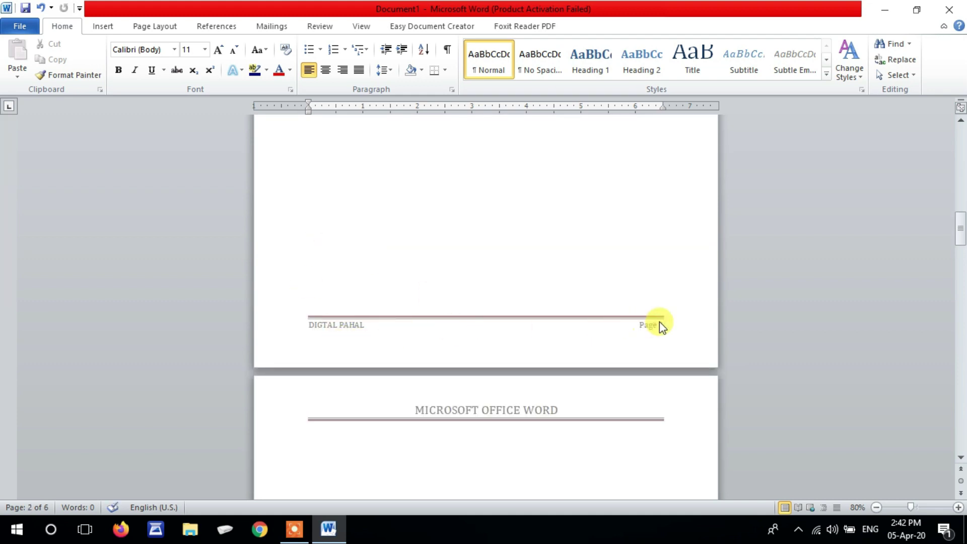
pyautogui.scroll(1, 669, 321)
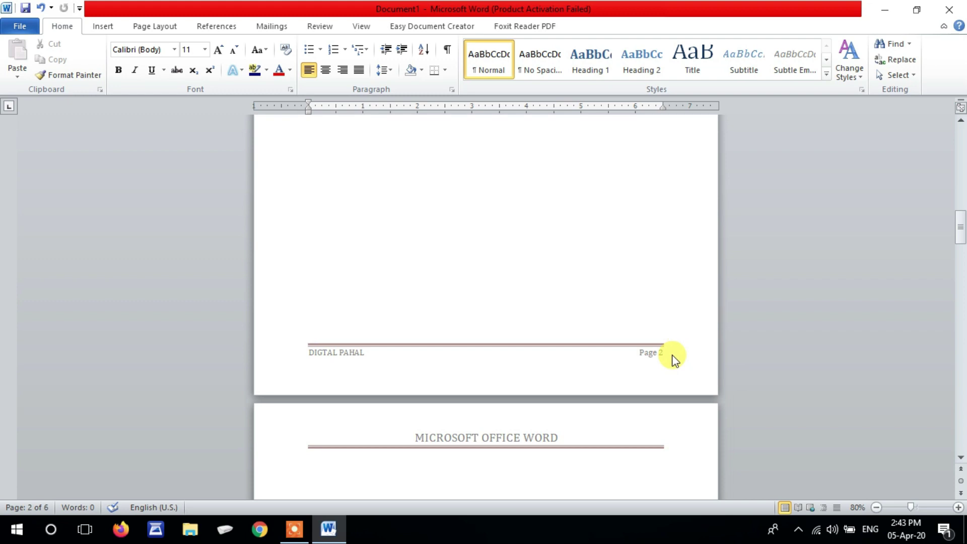
pyautogui.scroll(-3, 644, 387)
pyautogui.scroll(-3, 647, 395)
pyautogui.scroll(-2, 655, 405)
pyautogui.scroll(-3, 659, 383)
pyautogui.scroll(-4, 652, 385)
pyautogui.scroll(-3, 654, 383)
pyautogui.scroll(-1, 659, 388)
pyautogui.scroll(-2, 667, 391)
pyautogui.scroll(-3, 664, 371)
pyautogui.scroll(-3, 658, 363)
pyautogui.scroll(-2, 665, 362)
pyautogui.scroll(-2, 660, 384)
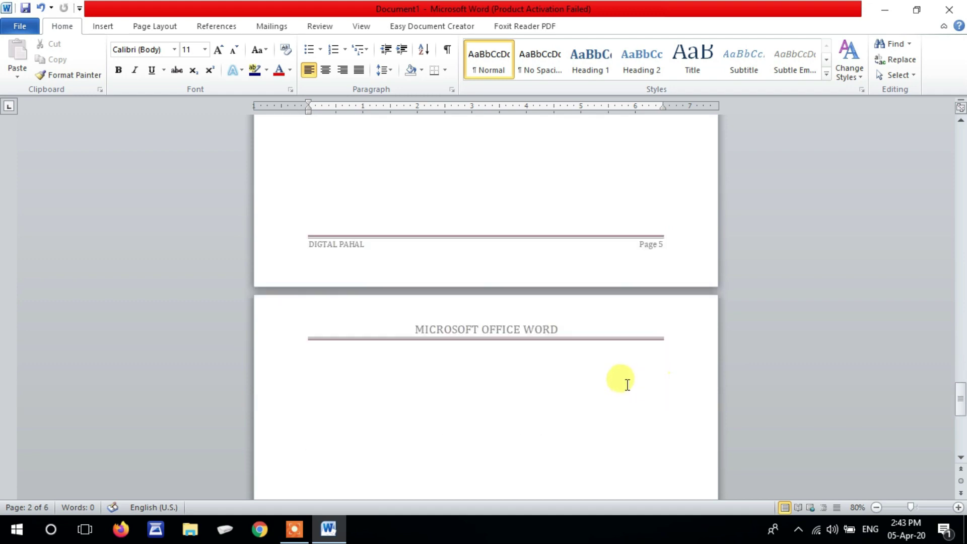
pyautogui.scroll(-4, 622, 383)
pyautogui.click(102, 26)
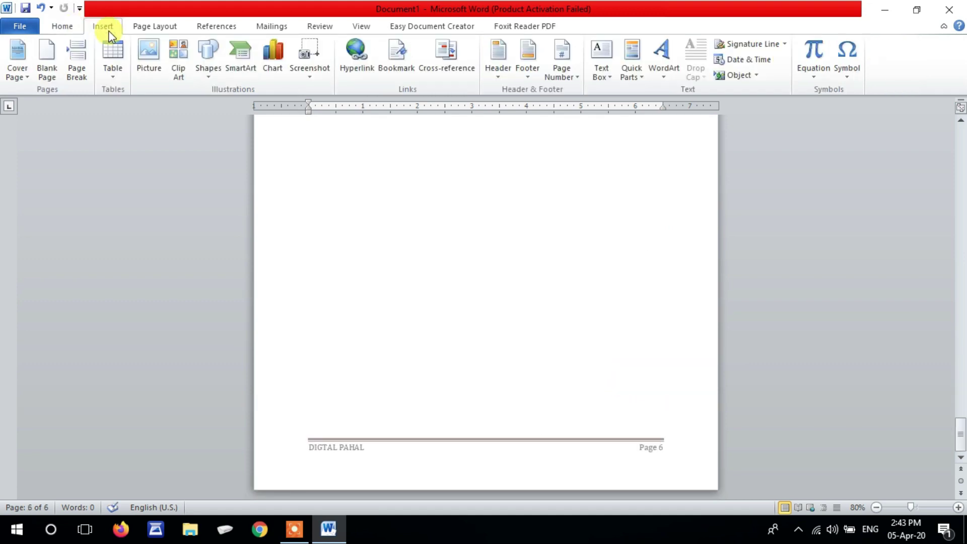
# Step: Browse the Top of Page page-number styles, starting with Plain Number 1 to 3
pyautogui.click(572, 78)
pyautogui.moveTo(597, 92)
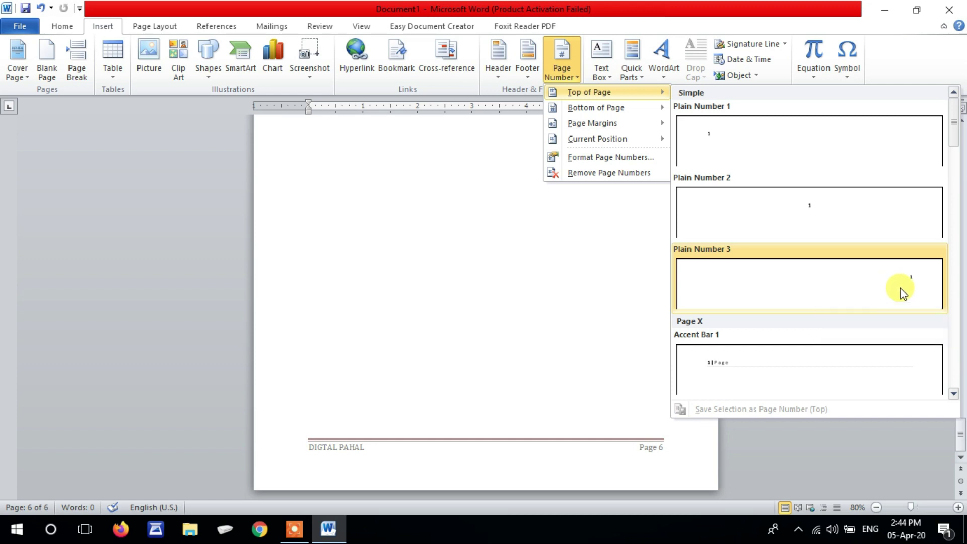
pyautogui.scroll(-5, 898, 287)
pyautogui.scroll(-5, 894, 282)
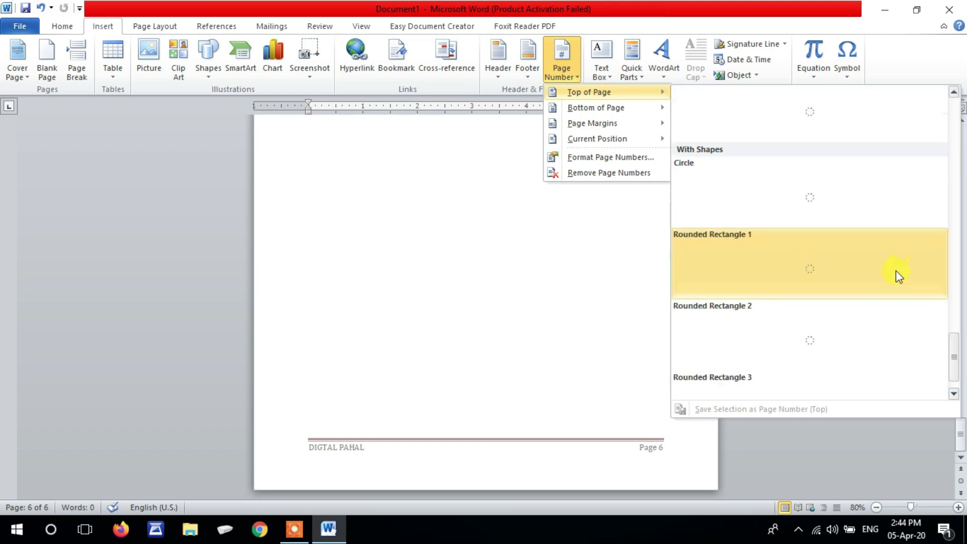
pyautogui.scroll(3, 892, 280)
pyautogui.scroll(4, 884, 268)
pyautogui.scroll(3, 876, 259)
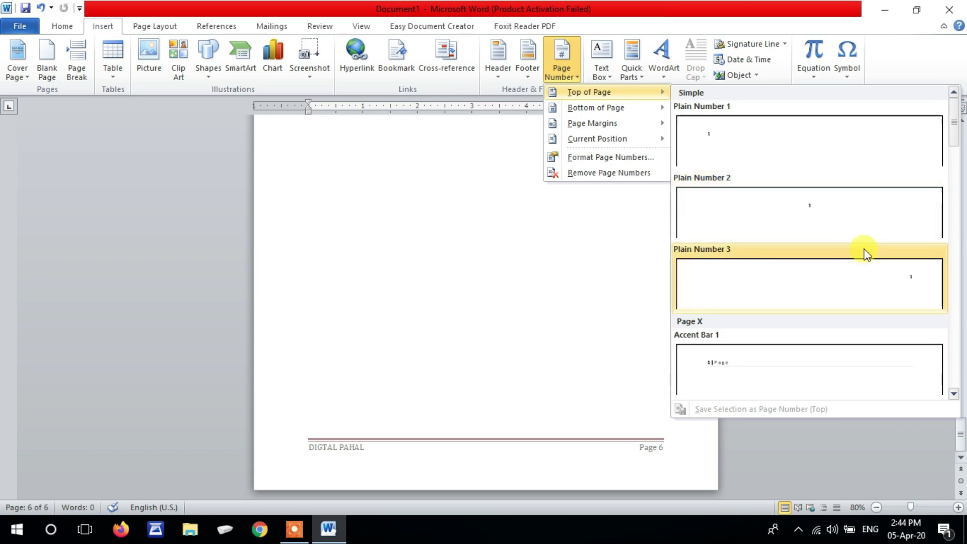
# Step: Put a Plain Number 1 page number at the top left of each page
pyautogui.click(830, 151)
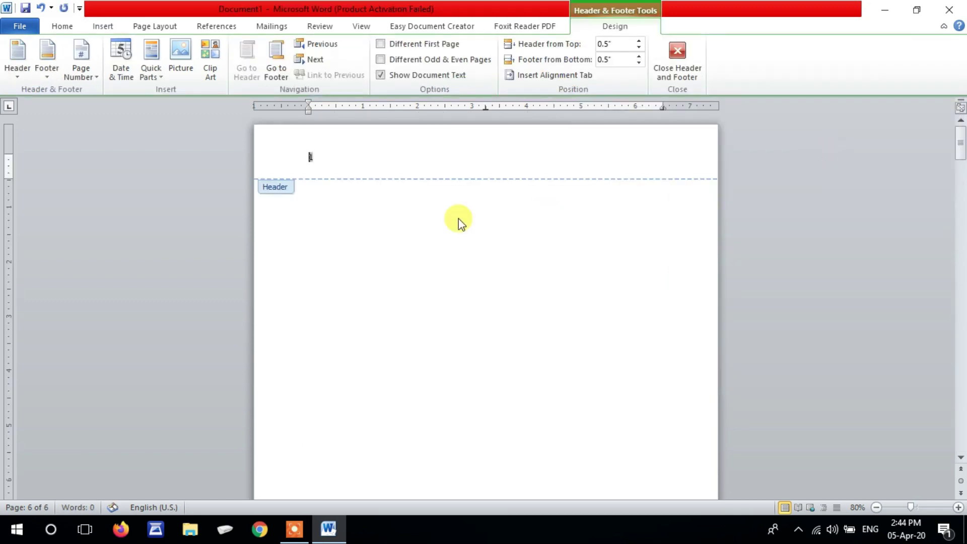
pyautogui.scroll(-1, 535, 395)
pyautogui.scroll(-8, 539, 392)
pyautogui.scroll(-4, 544, 396)
pyautogui.scroll(-4, 544, 395)
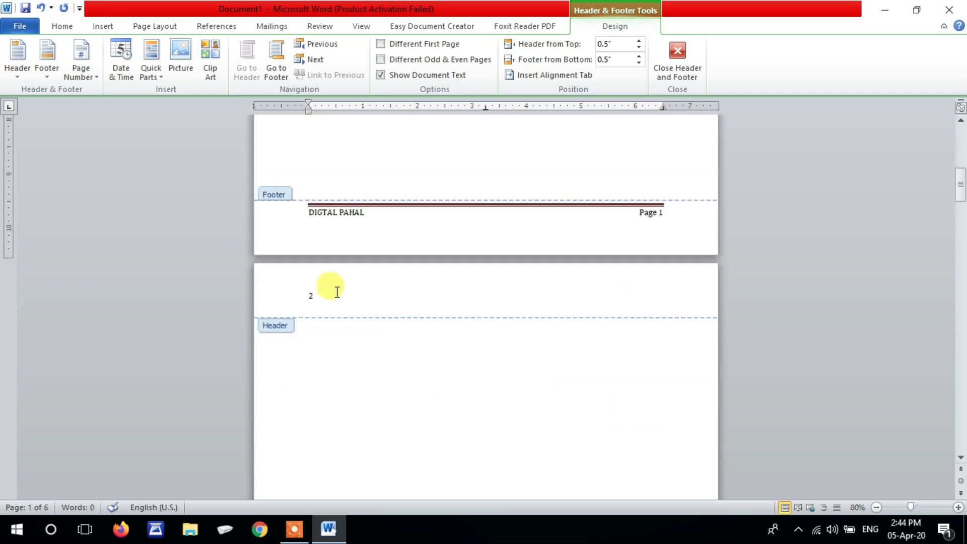
pyautogui.scroll(-5, 347, 303)
pyautogui.scroll(5, 363, 314)
pyautogui.doubleClick(568, 215)
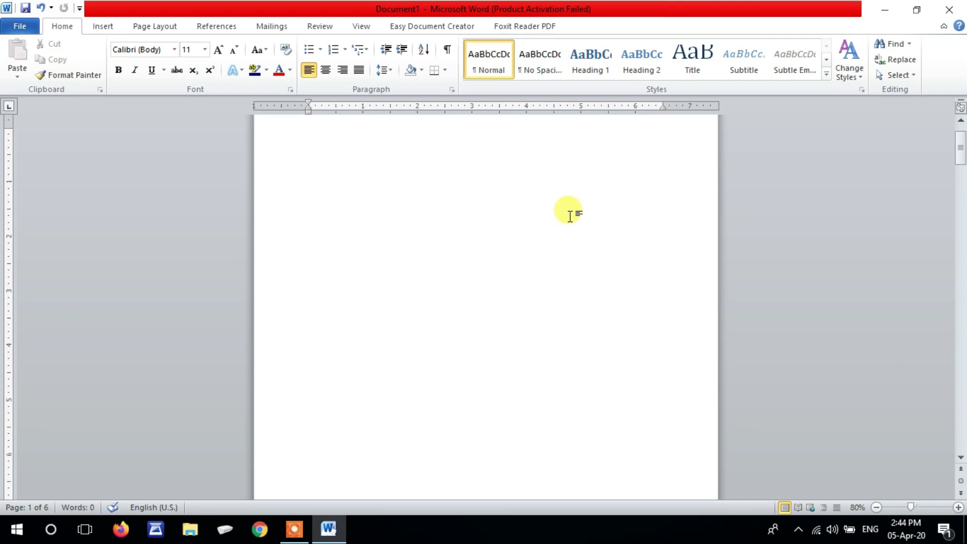